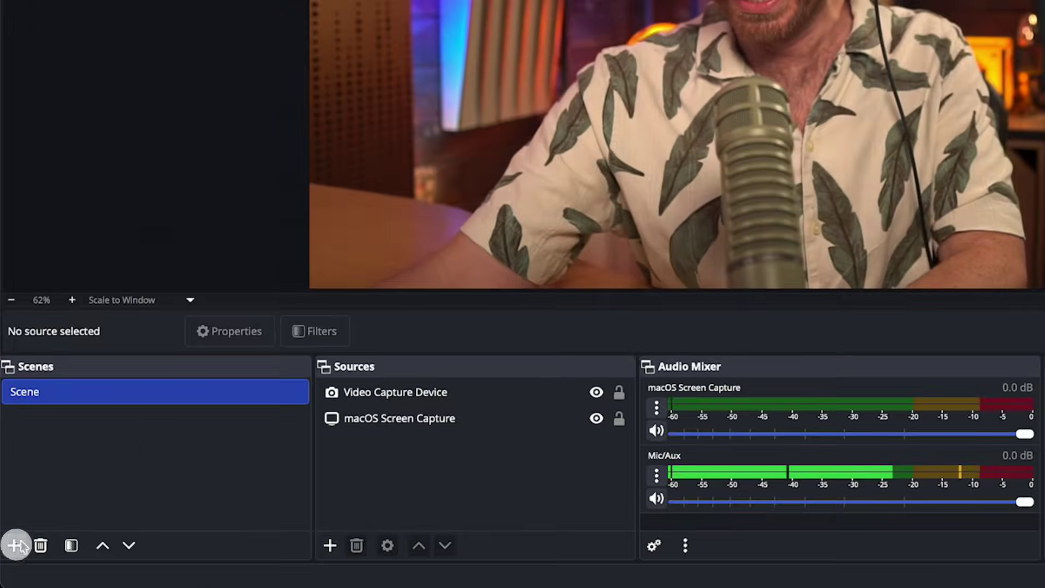
Add three new empty scenes: Scene 2 plus two more with quickly typed placeholder names.
{"action": "left_click", "coordinate": [10, 560]}
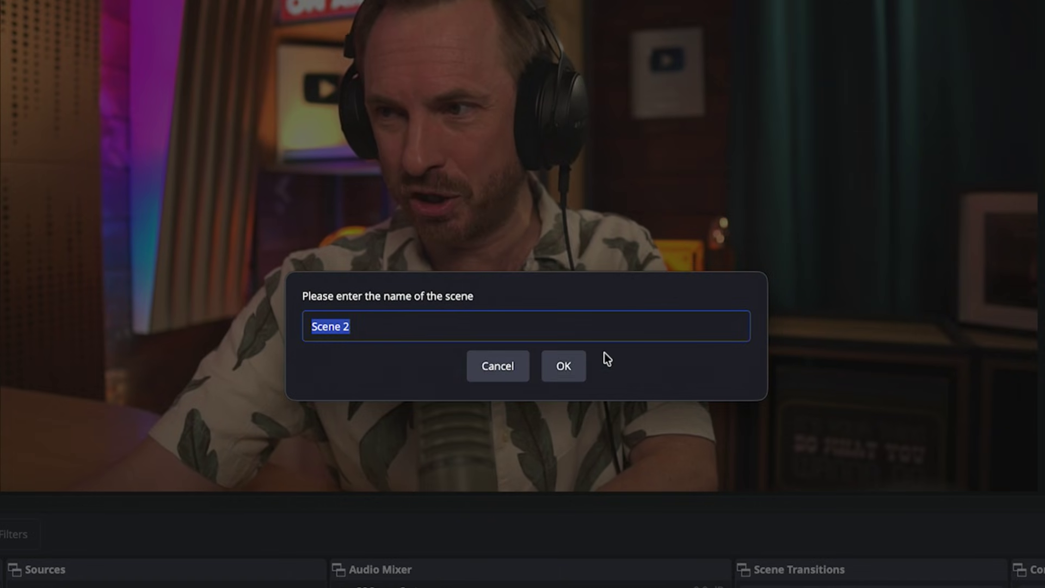
{"action": "left_click", "coordinate": [872, 163]}
{"action": "left_click", "coordinate": [10, 560]}
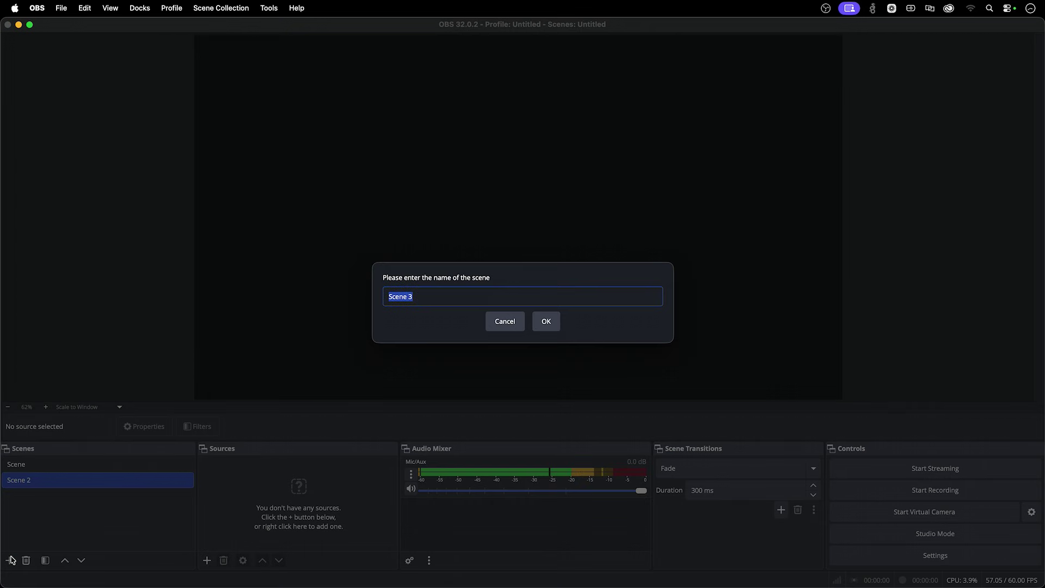
{"action": "type", "text": "\\"}
{"action": "key", "text": "Return"}
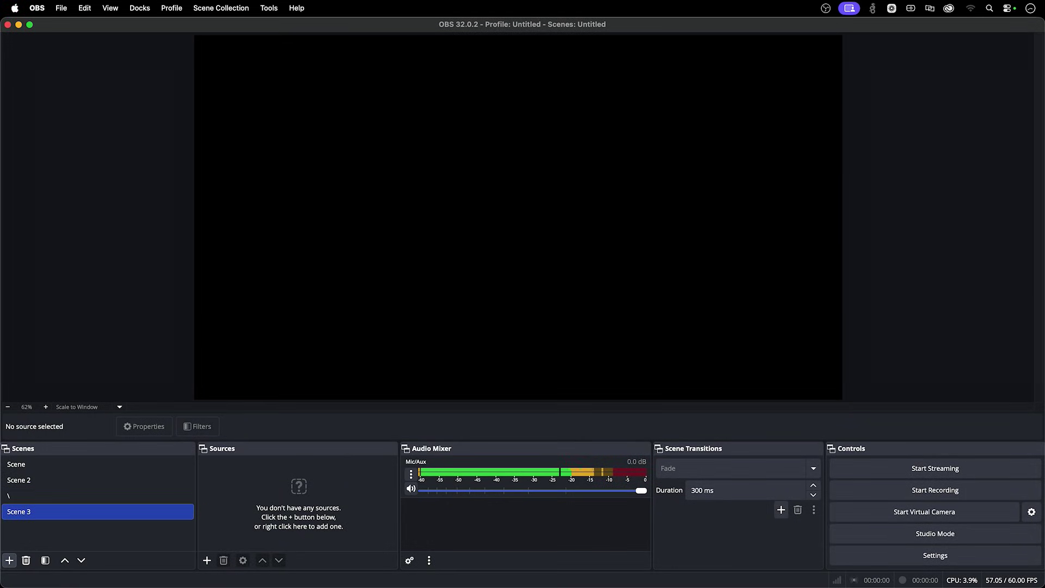
{"action": "left_click", "coordinate": [10, 560]}
{"action": "type", "text": "hgfh"}
{"action": "key", "text": "Return"}
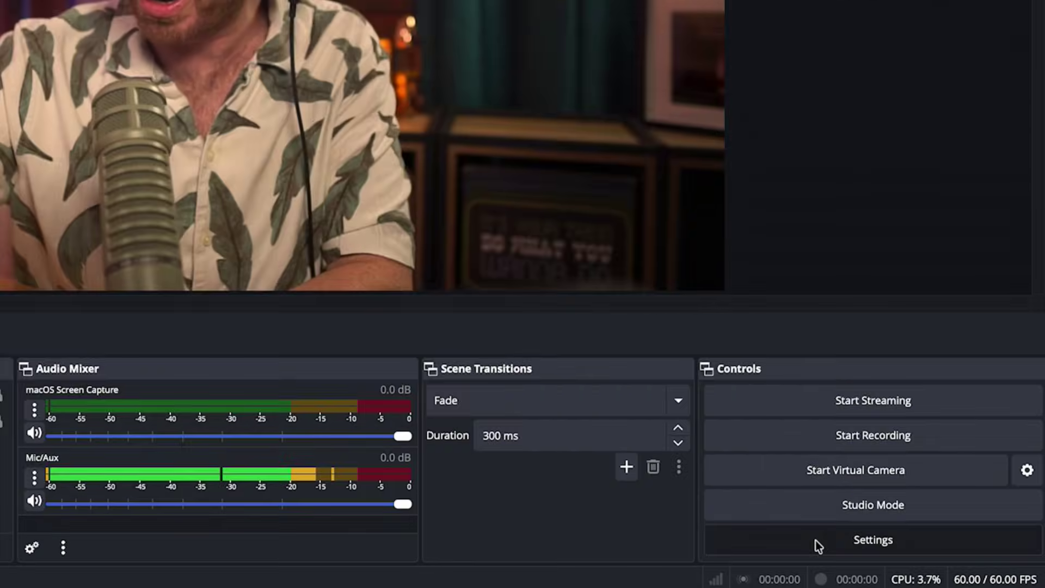
Step through Appearance and Stream to the Output settings and expand the Audio Encoder choices.
{"action": "left_click", "coordinate": [897, 556]}
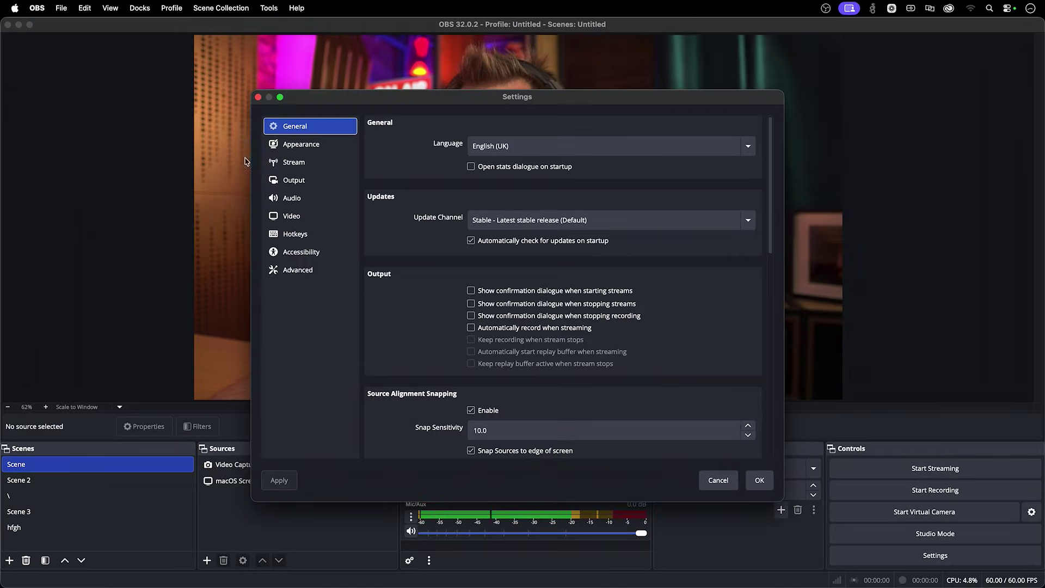
{"action": "left_click", "coordinate": [297, 144]}
{"action": "left_click", "coordinate": [294, 162]}
{"action": "left_click", "coordinate": [298, 179]}
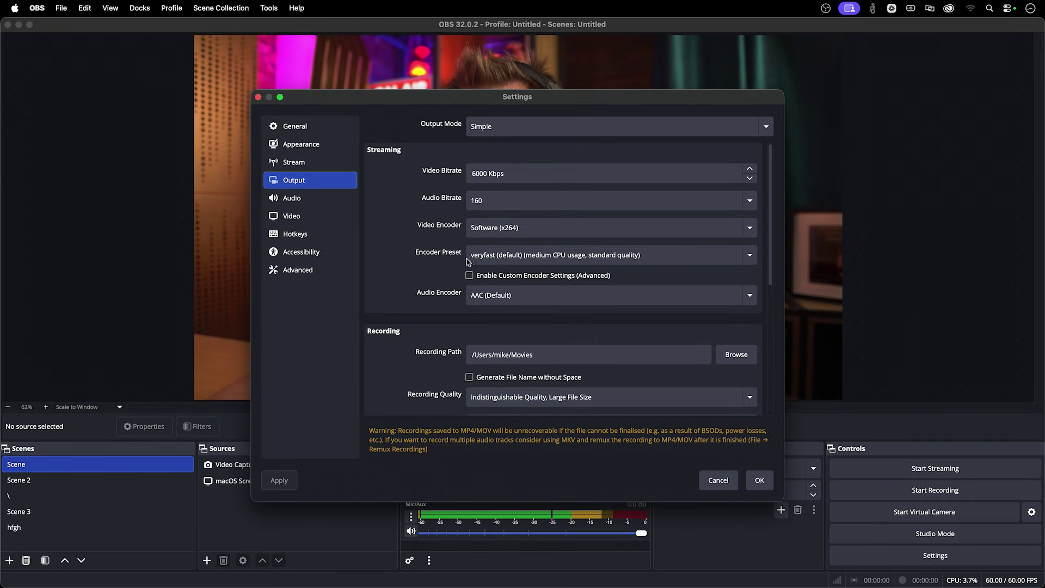
{"action": "left_click", "coordinate": [478, 295]}
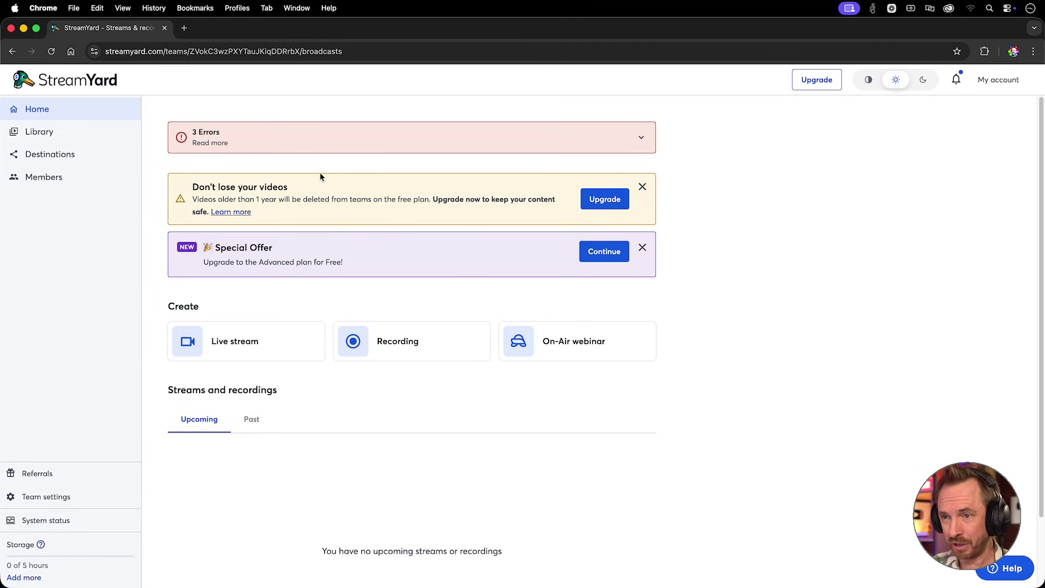
Start a live stream, try Pre-recorded video as the source, revert to Studio, then view Destinations.
{"action": "left_click", "coordinate": [281, 336]}
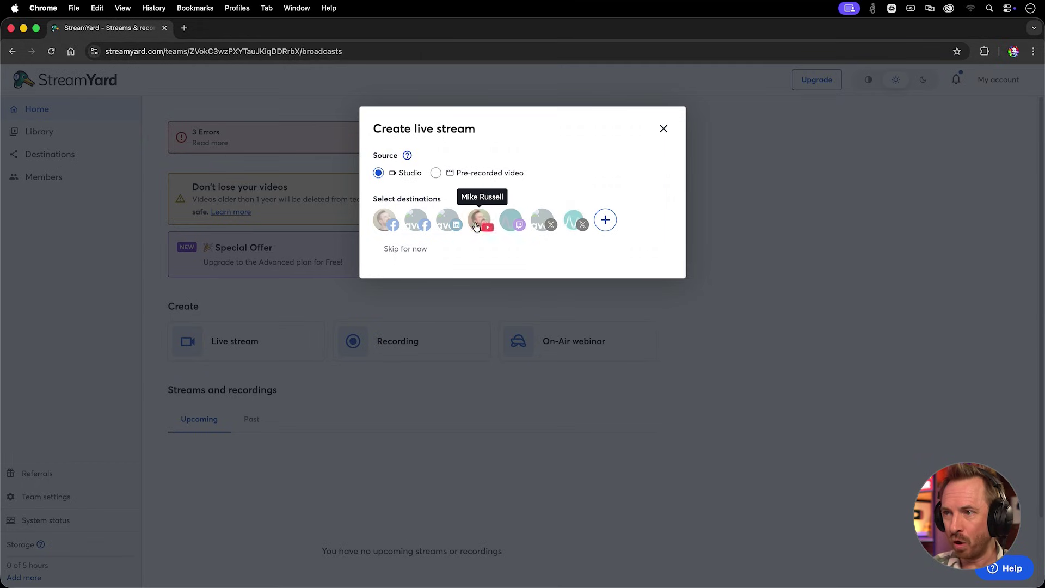
{"action": "left_click", "coordinate": [435, 173]}
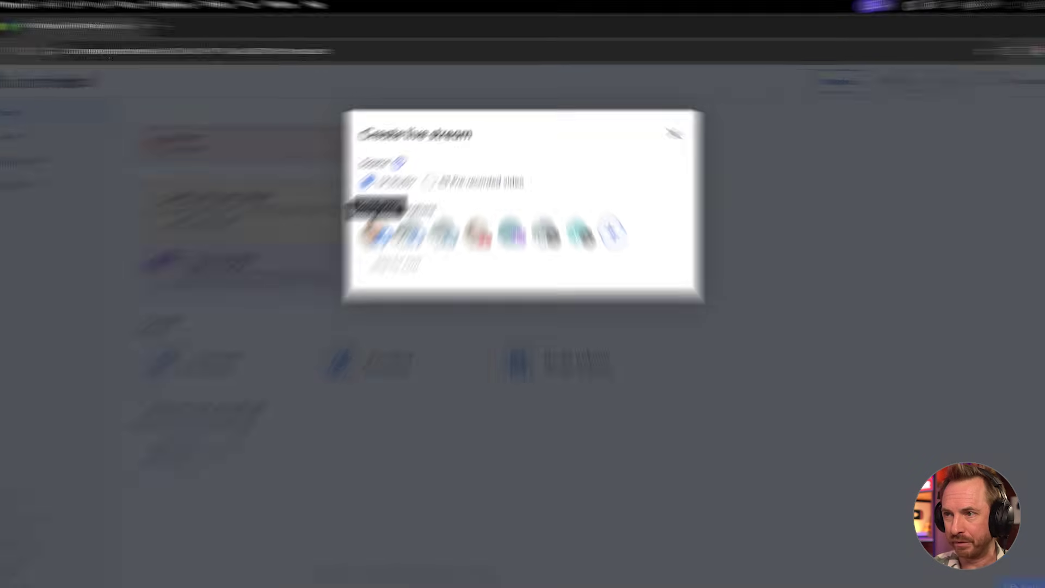
{"action": "scroll", "coordinate": [435, 379], "scroll_direction": "down", "scroll_amount": 3}
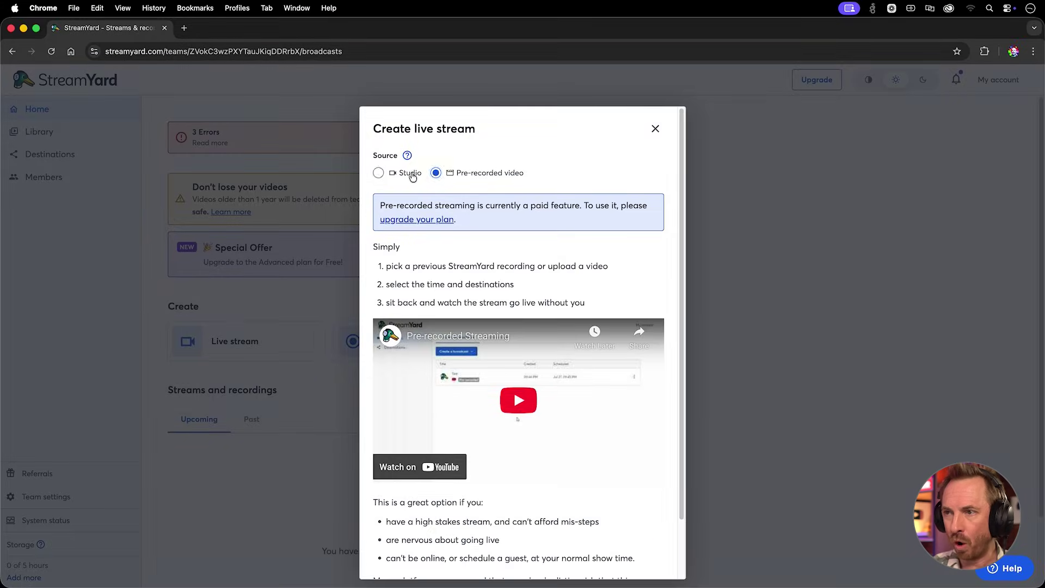
{"action": "left_click", "coordinate": [411, 174]}
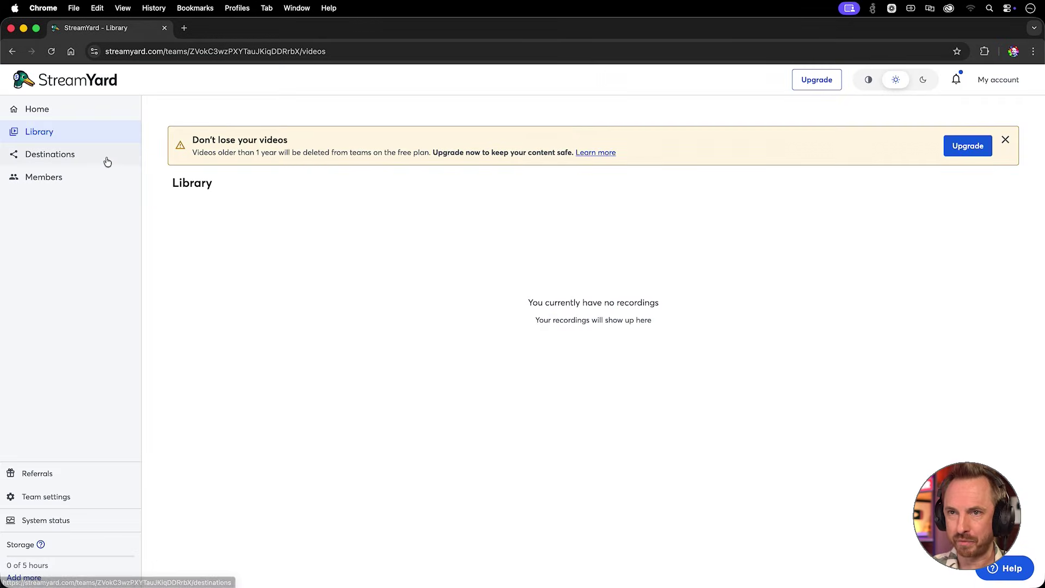
{"action": "left_click", "coordinate": [107, 162]}
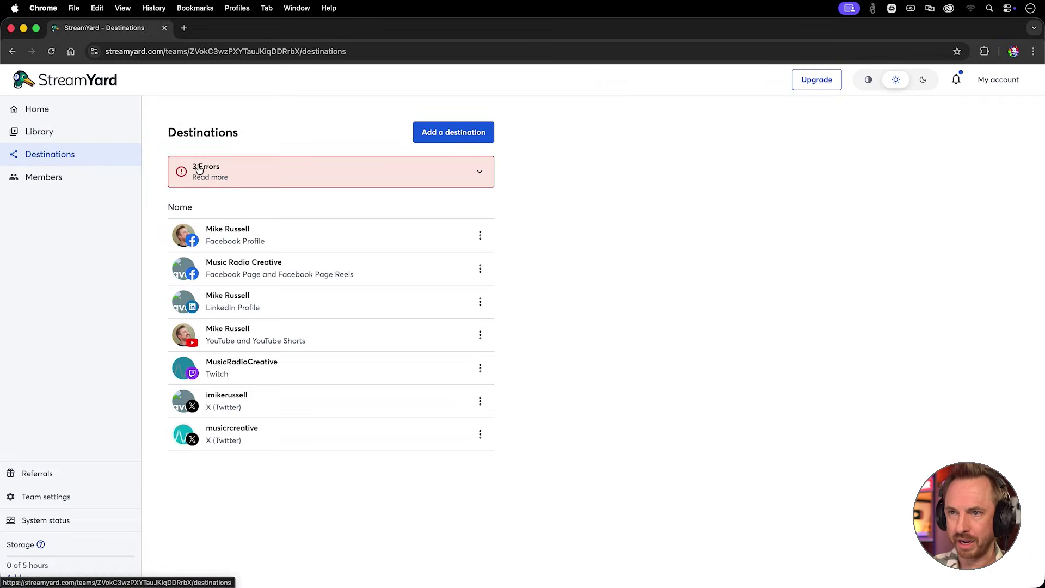
Open the Members page to view StreamYard's team members.
{"action": "left_click", "coordinate": [105, 187]}
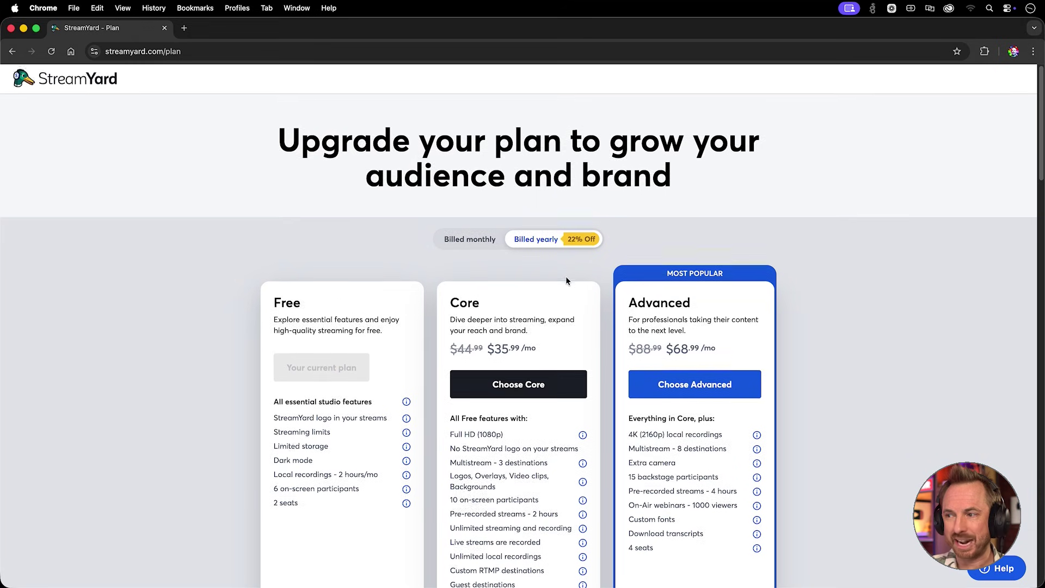
Highlight the Advanced plan's 4K (2160p) local recordings line, then open Riverside's recording studio.
{"action": "scroll", "coordinate": [565, 279], "scroll_direction": "down", "scroll_amount": 3}
{"action": "scroll", "coordinate": [566, 281], "scroll_direction": "down", "scroll_amount": 1}
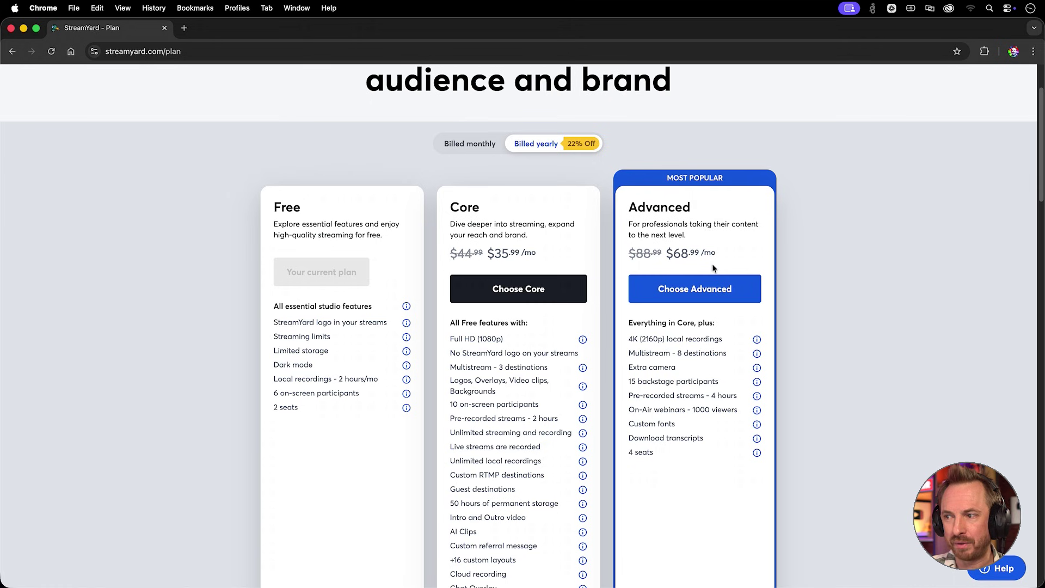
{"action": "left_click_drag", "start_coordinate": [628, 340], "coordinate": [732, 337]}
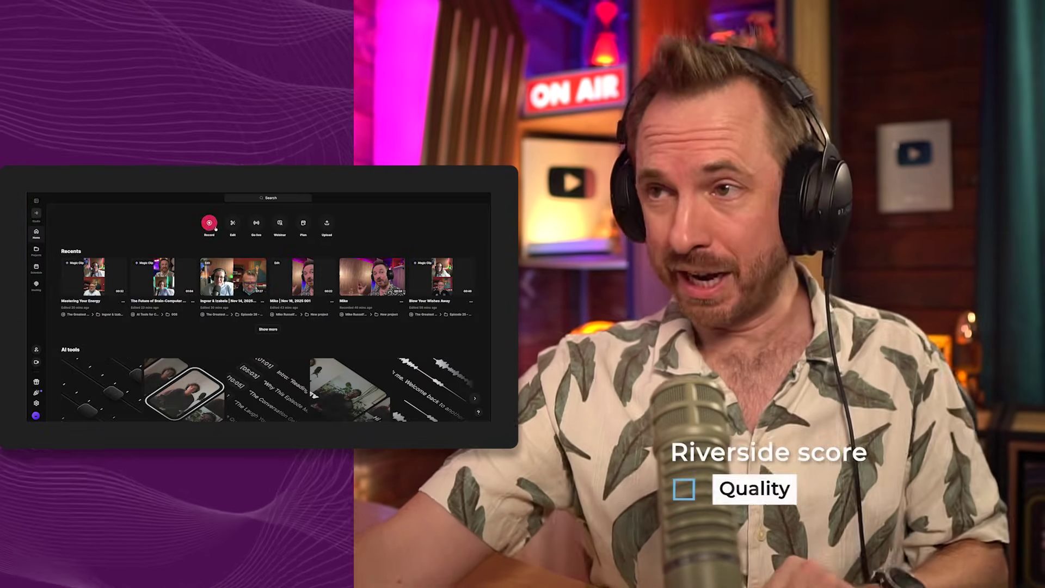
{"action": "left_click", "coordinate": [209, 223]}
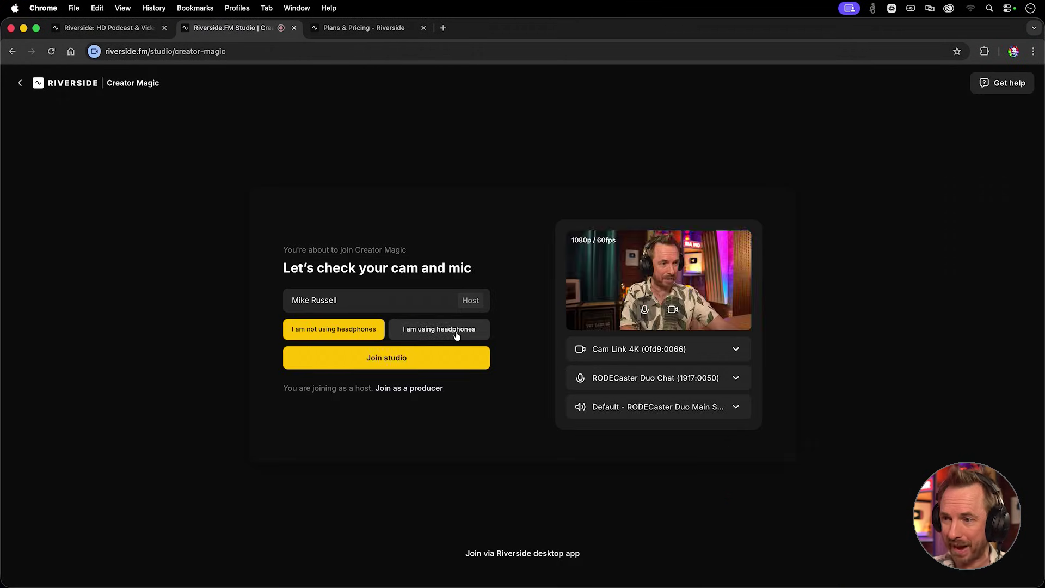
Indicate whether headphones are in use on Riverside's cam and mic check.
{"action": "left_click", "coordinate": [456, 333]}
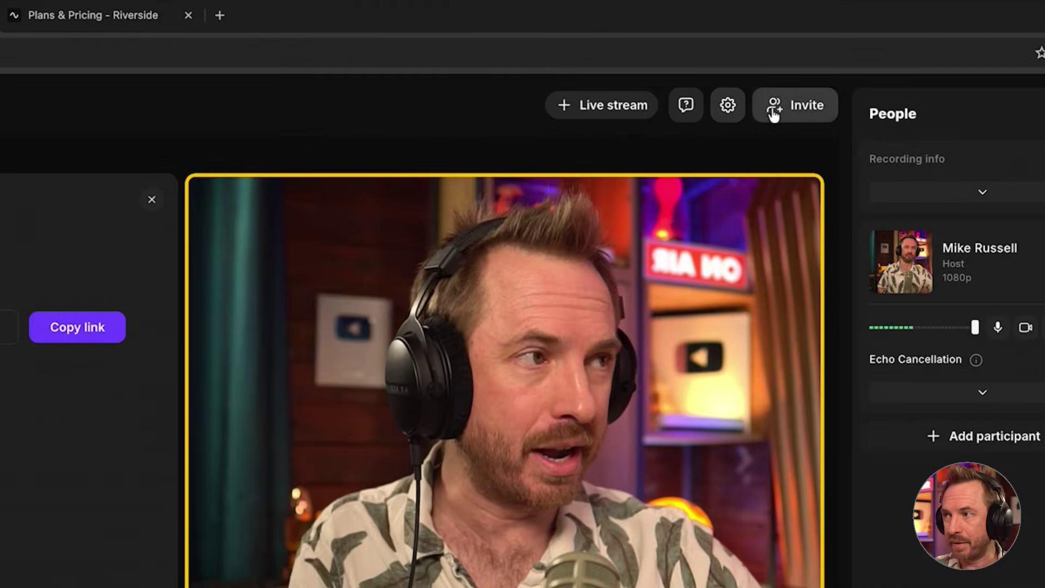
Glance at the guest invite options, then enable live streaming to the LinkedIn Profile destination.
{"action": "left_click", "coordinate": [791, 85]}
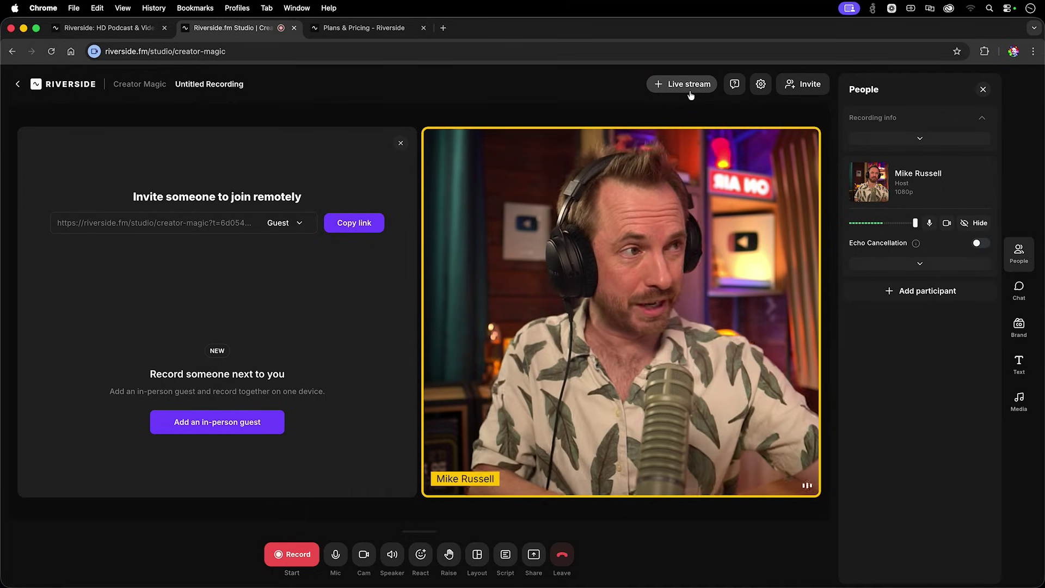
{"action": "left_click", "coordinate": [688, 87]}
{"action": "scroll", "coordinate": [670, 204], "scroll_direction": "down", "scroll_amount": 2}
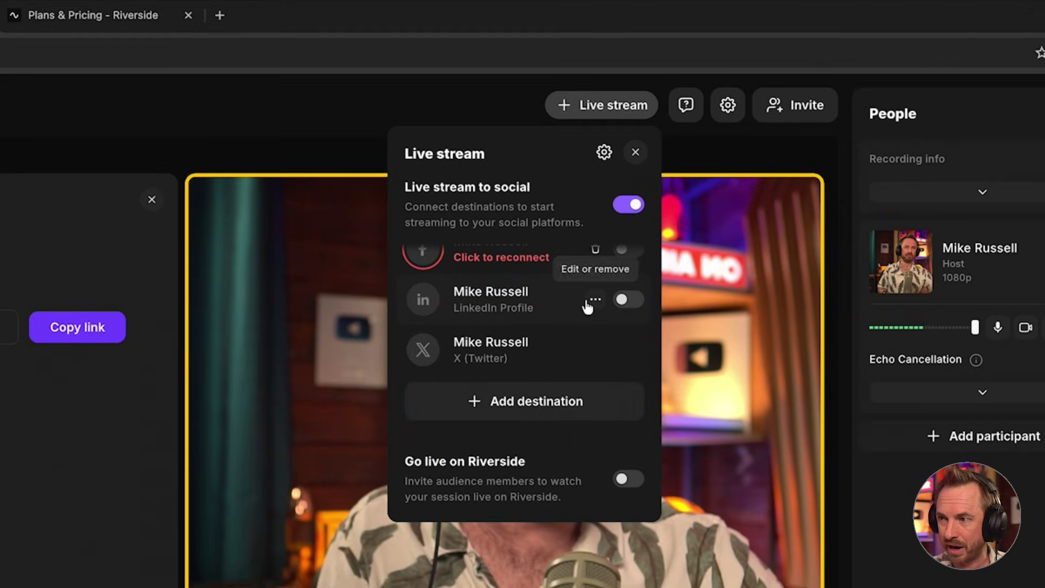
{"action": "left_click", "coordinate": [627, 299]}
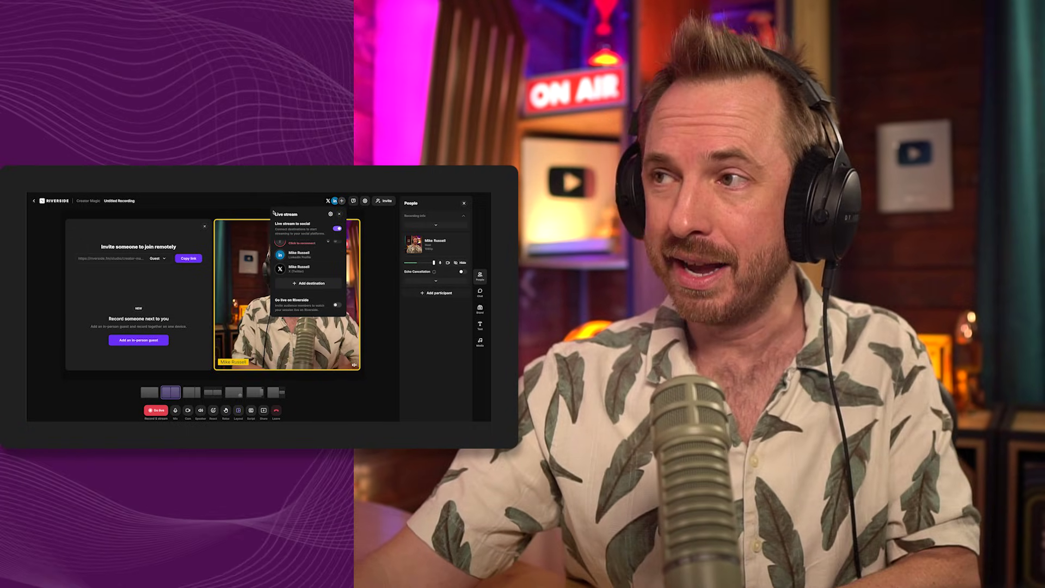
Close the Live stream popup and show the session chat panel.
{"action": "left_click", "coordinate": [330, 208]}
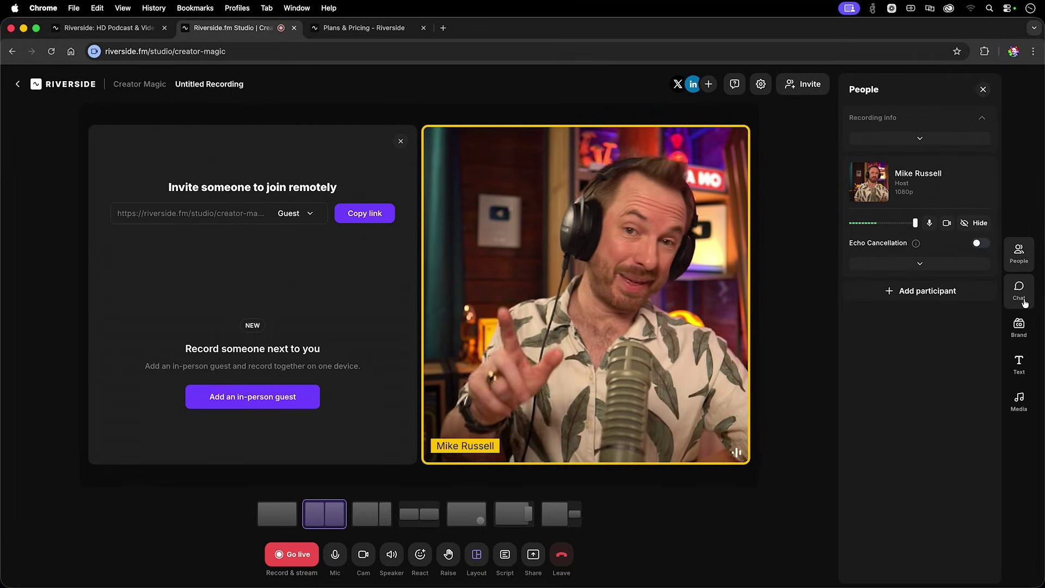
{"action": "left_click", "coordinate": [1024, 301]}
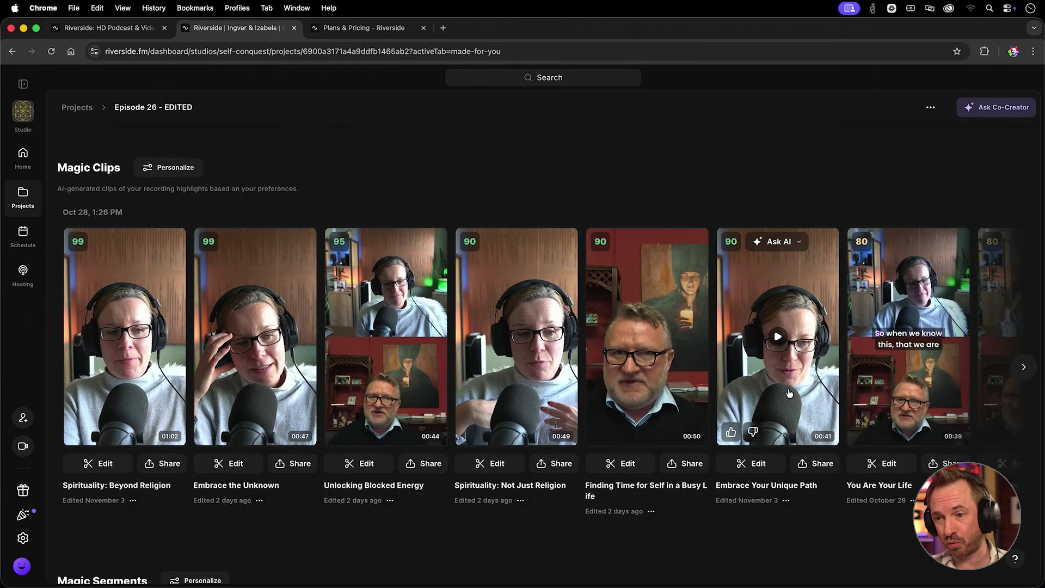
{"action": "left_click", "coordinate": [280, 463]}
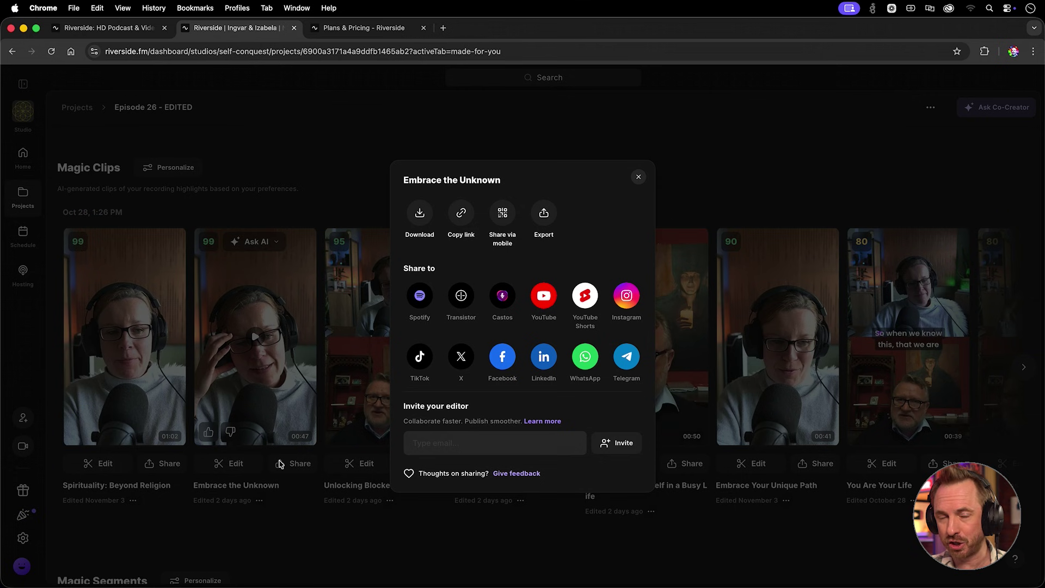
{"action": "left_click", "coordinate": [330, 196]}
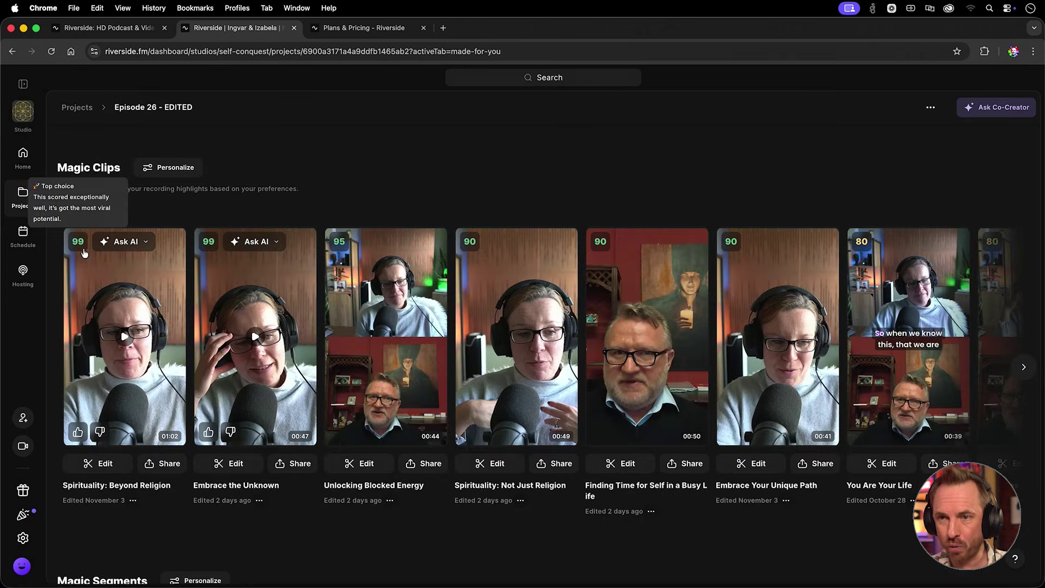
{"action": "mouse_move", "coordinate": [202, 251]}
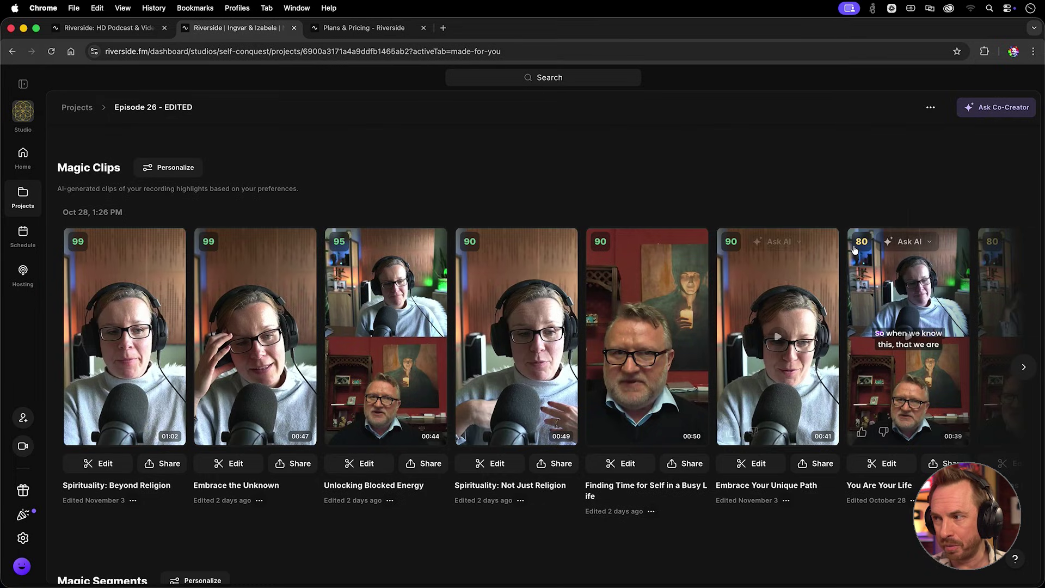
{"action": "mouse_move", "coordinate": [854, 249]}
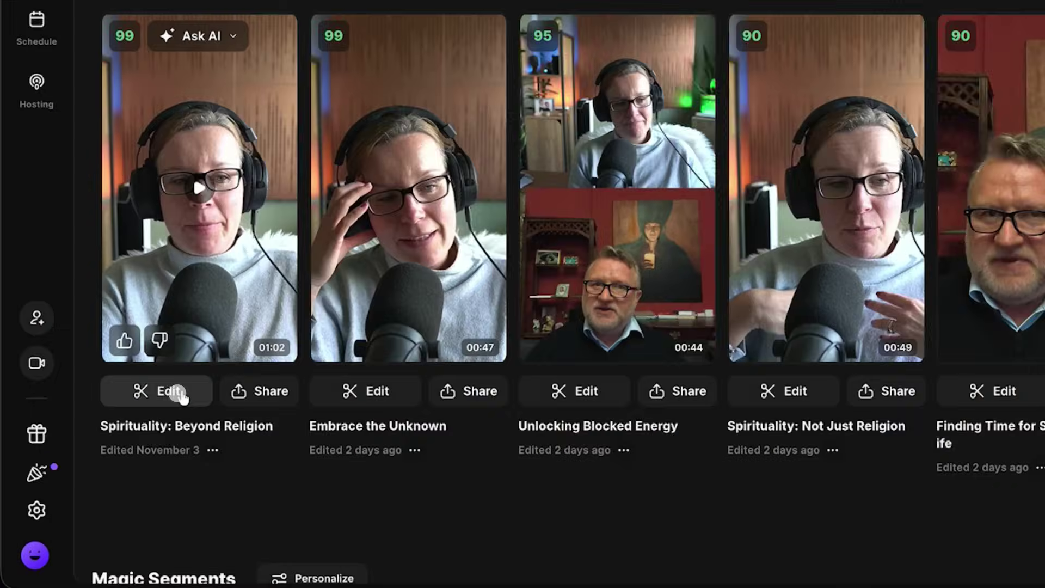
Comment on the word 'inner' in the Spirituality: Beyond Religion clip's transcript.
{"action": "left_click", "coordinate": [112, 465]}
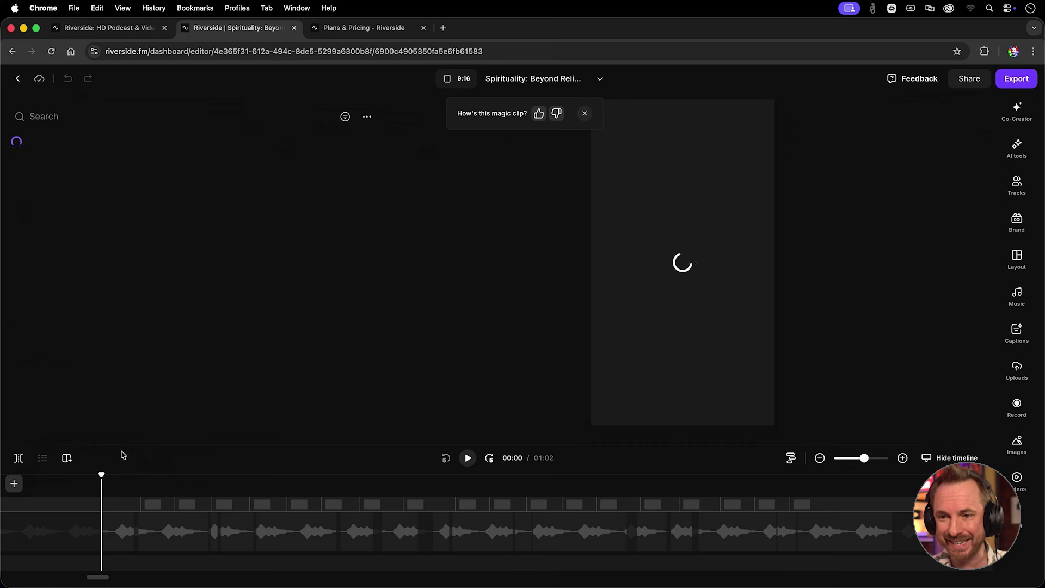
{"action": "scroll", "coordinate": [147, 307], "scroll_direction": "down", "scroll_amount": 2}
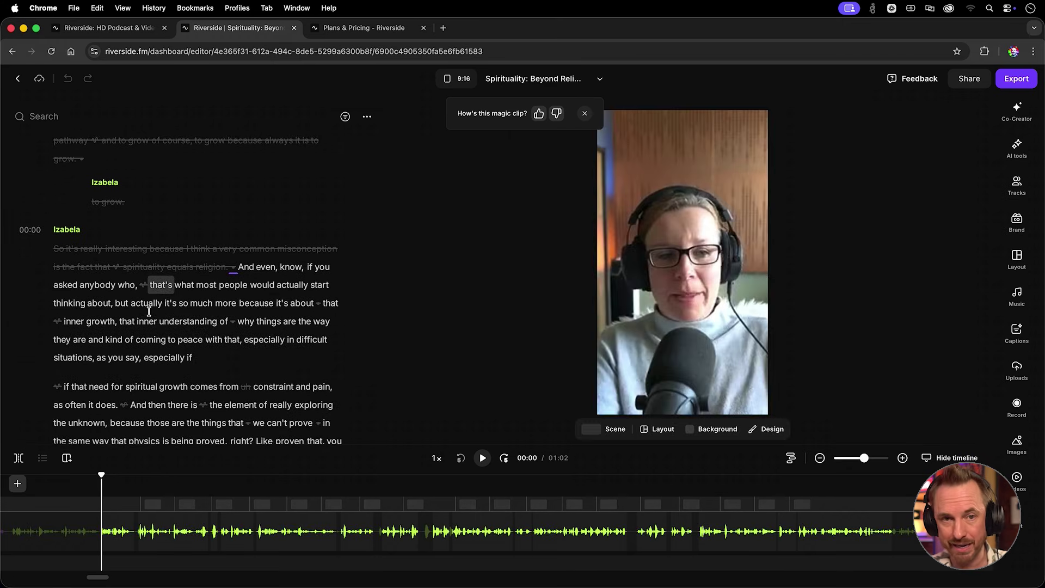
{"action": "left_click", "coordinate": [144, 306]}
{"action": "scroll", "coordinate": [164, 313], "scroll_direction": "down", "scroll_amount": 1}
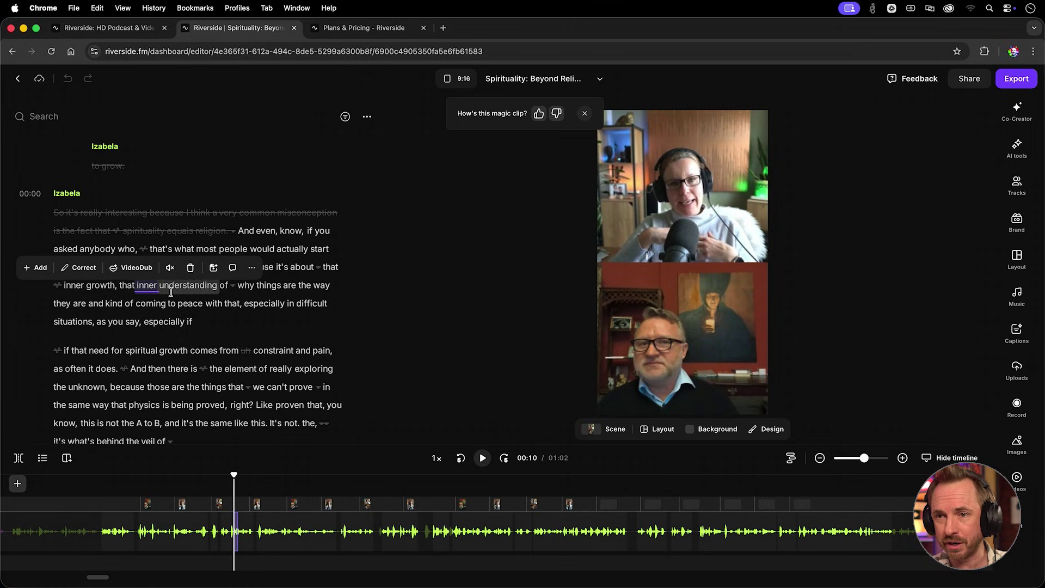
{"action": "left_click", "coordinate": [232, 268]}
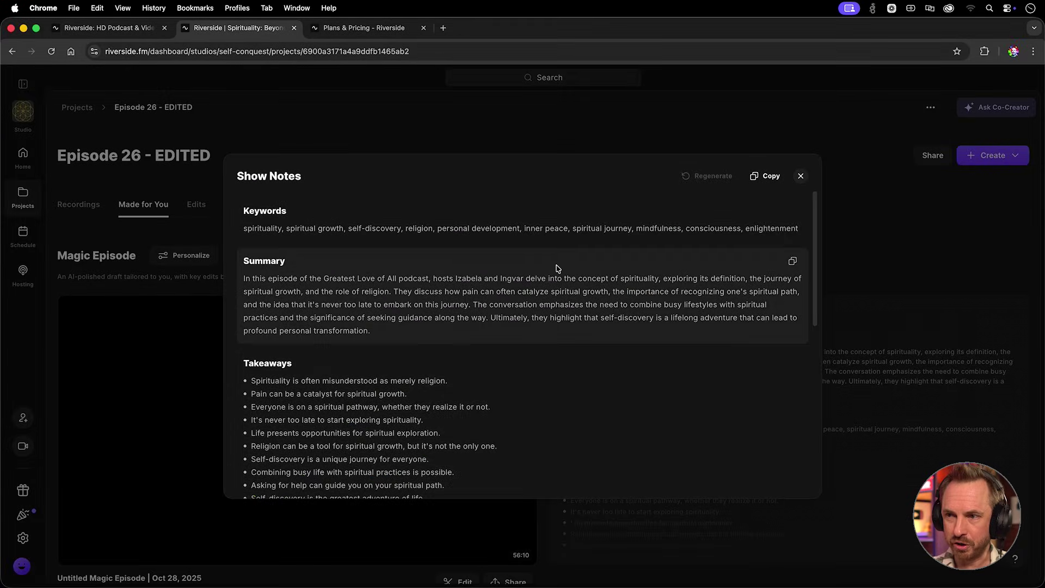
{"action": "scroll", "coordinate": [555, 266], "scroll_direction": "down", "scroll_amount": 10}
{"action": "scroll", "coordinate": [557, 267], "scroll_direction": "up", "scroll_amount": 10}
{"action": "scroll", "coordinate": [555, 266], "scroll_direction": "down", "scroll_amount": 10}
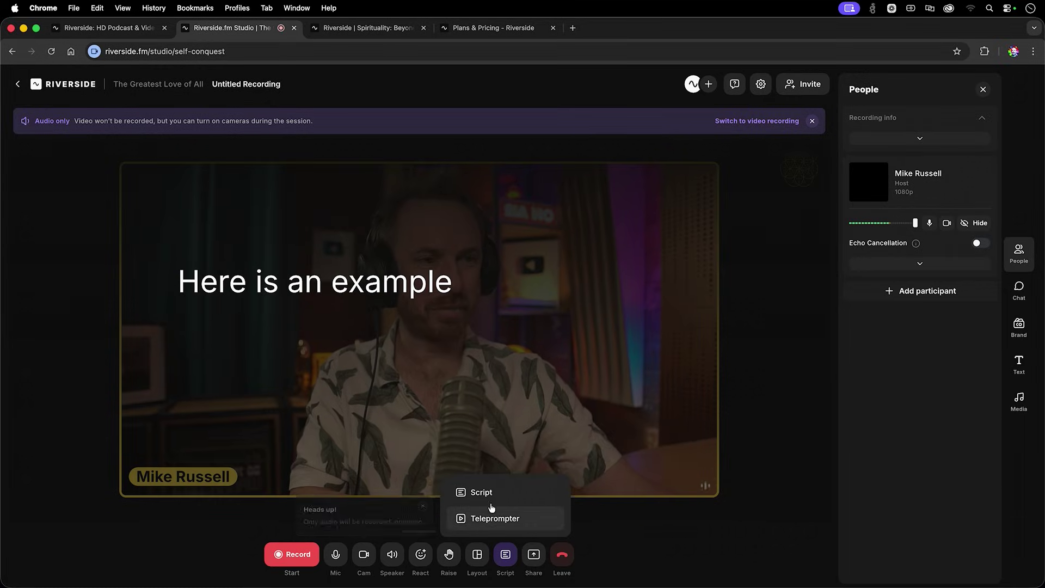
Switch the script to Teleprompter and replace its text with 'This is what I would like to say'.
{"action": "left_click", "coordinate": [491, 519]}
{"action": "key", "text": "super+a"}
{"action": "type", "text": "T"}
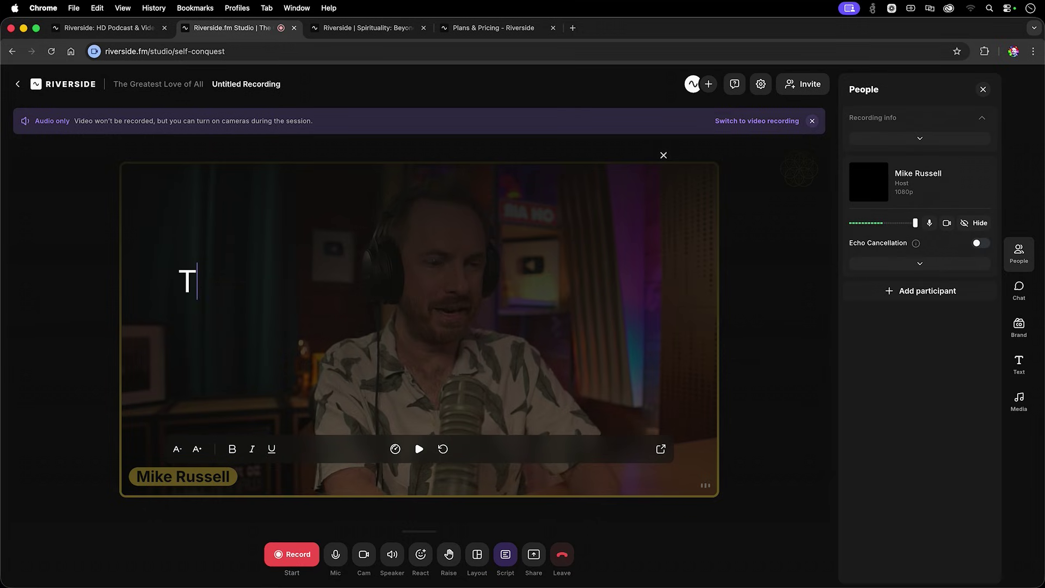
{"action": "type", "text": "his is what "}
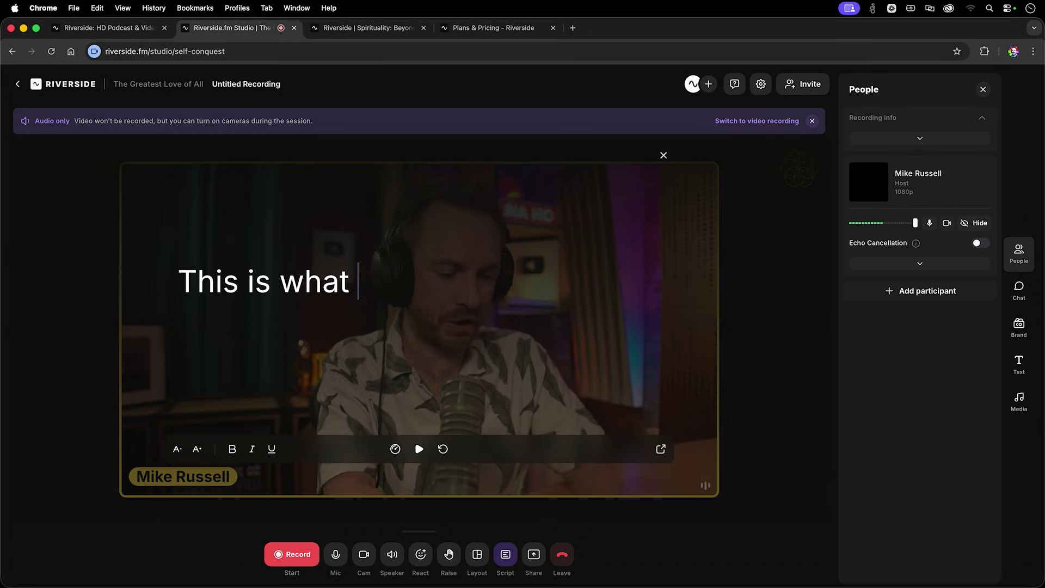
{"action": "type", "text": "I would like to say"}
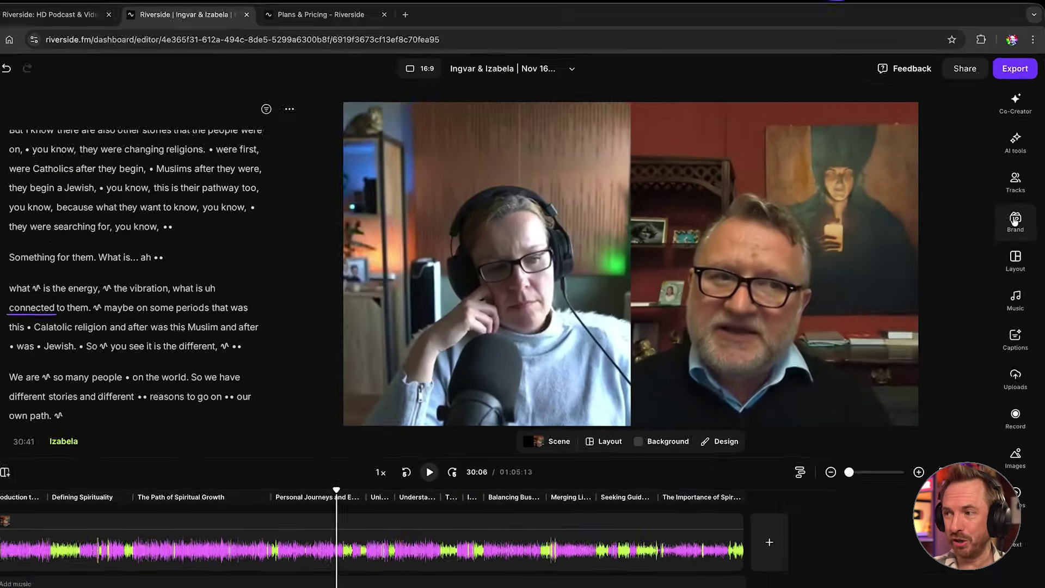
Show the episode edit's Brand panel with its logo, colour palette, text styles and captions.
{"action": "left_click", "coordinate": [995, 206]}
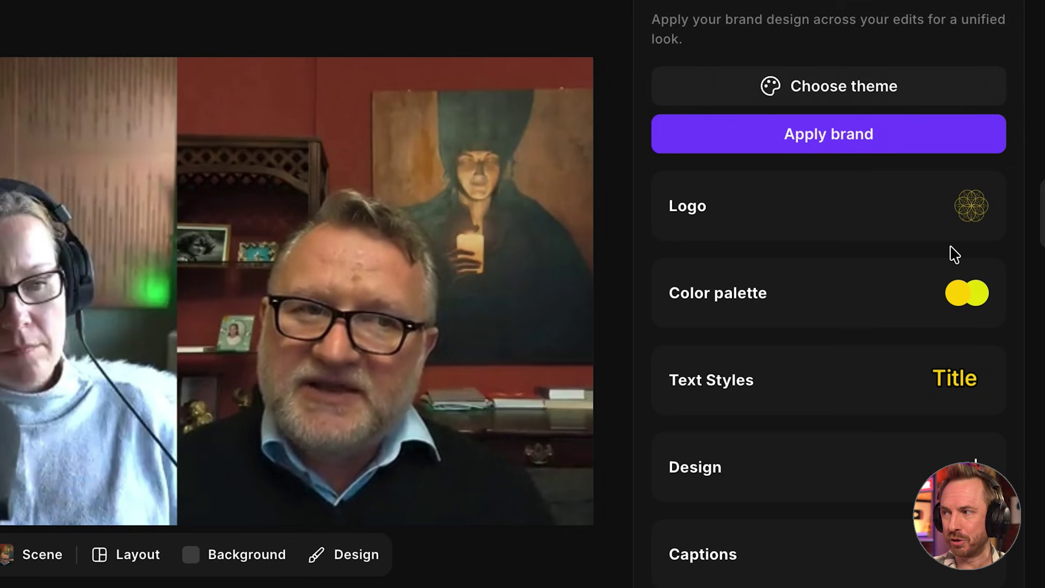